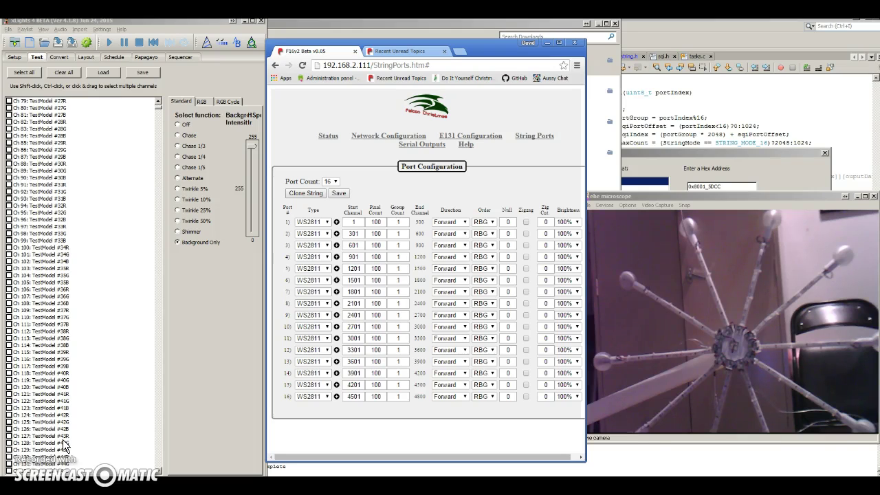
Set port 2's start channel to 1 and its pixel count to 11, and save the port configuration.
{"action": "left_click", "coordinate": [327, 456]}
{"action": "double_click", "coordinate": [359, 234]}
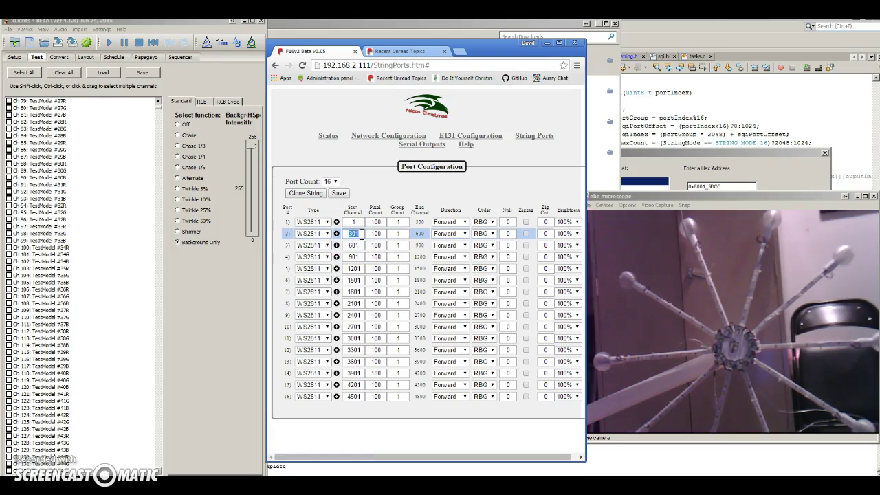
{"action": "type", "text": "1"}
{"action": "left_click", "coordinate": [377, 234]}
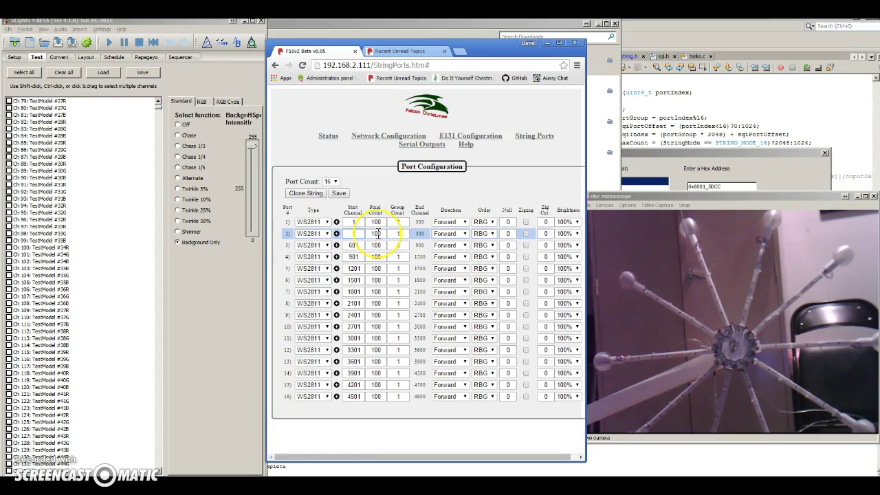
{"action": "double_click", "coordinate": [378, 233]}
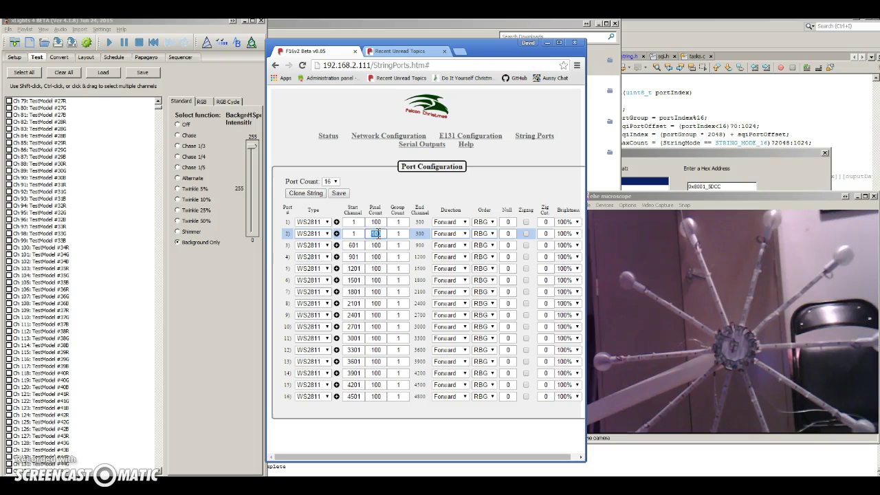
{"action": "type", "text": "11"}
{"action": "left_click", "coordinate": [339, 193]}
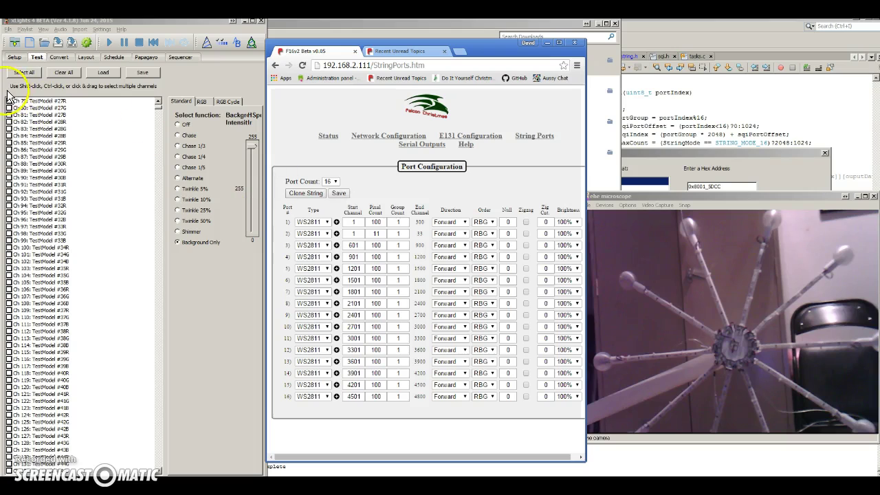
In xLights, switch test channels 1, 2 and 3 on and off one at a time to check the first pixel's colours.
{"action": "left_click", "coordinate": [159, 107]}
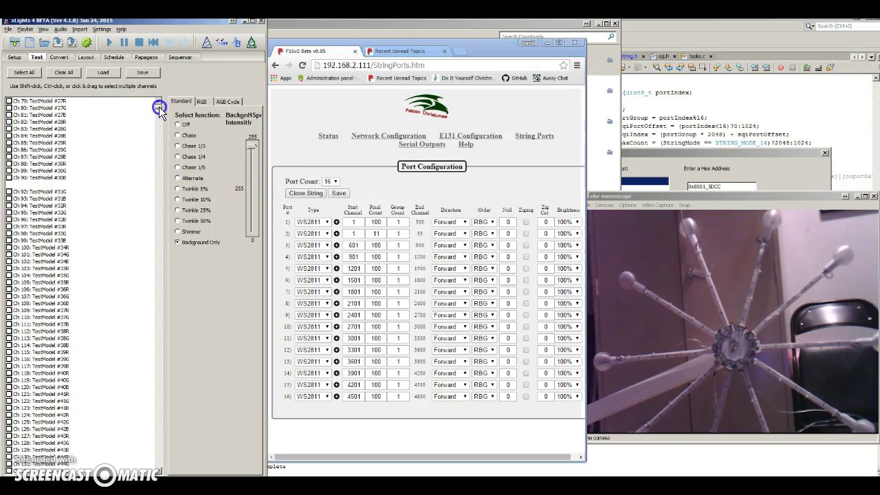
{"action": "left_click_drag", "start_coordinate": [159, 107], "coordinate": [159, 98]}
{"action": "left_click", "coordinate": [9, 101]}
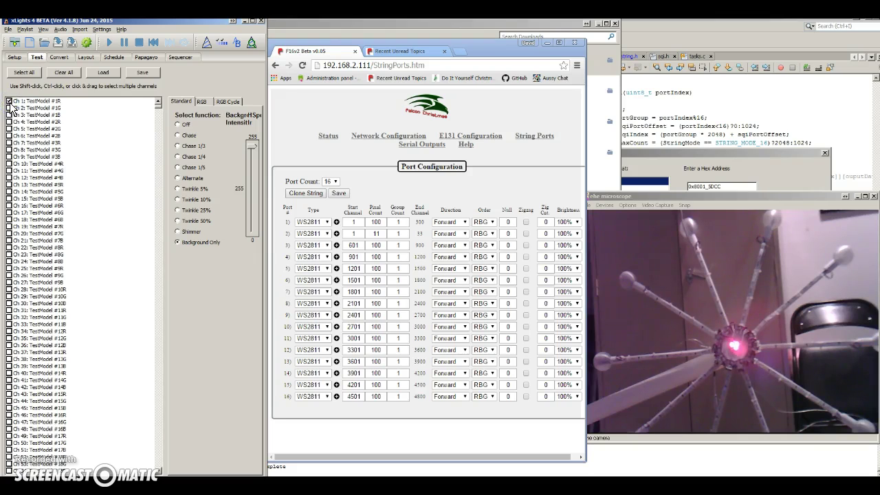
{"action": "left_click", "coordinate": [9, 101]}
{"action": "left_click", "coordinate": [9, 101]}
{"action": "left_click", "coordinate": [9, 101]}
{"action": "left_click", "coordinate": [9, 108]}
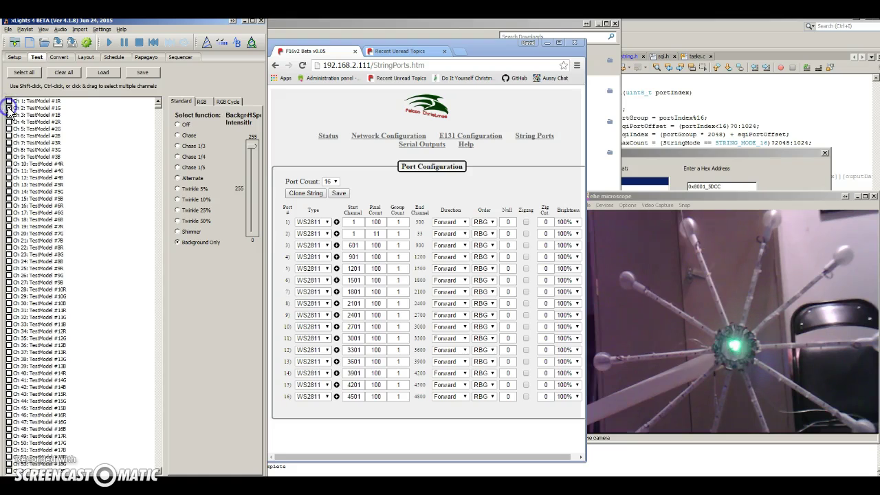
{"action": "left_click", "coordinate": [9, 107]}
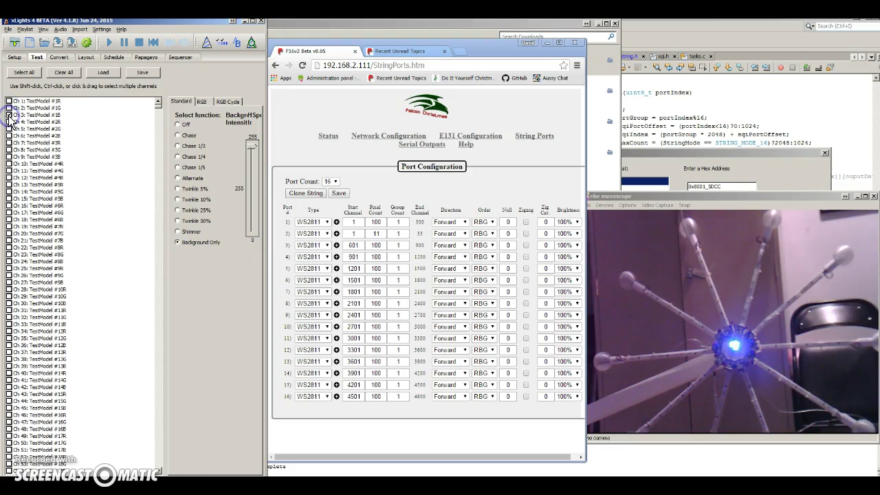
{"action": "left_click", "coordinate": [10, 116]}
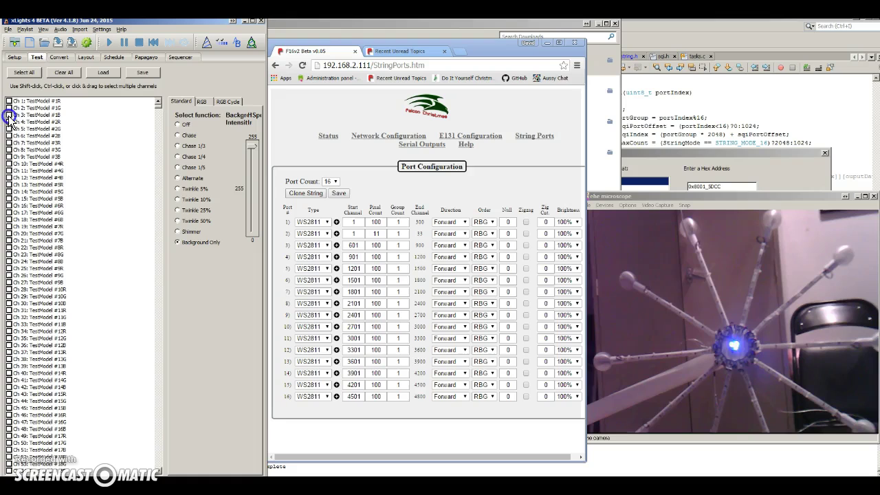
{"action": "left_click", "coordinate": [10, 109]}
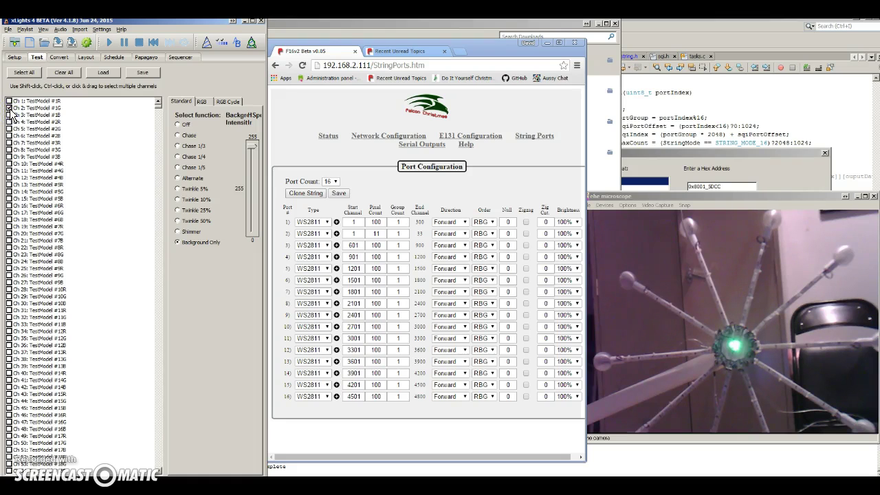
{"action": "left_click", "coordinate": [9, 109]}
{"action": "left_click", "coordinate": [9, 102]}
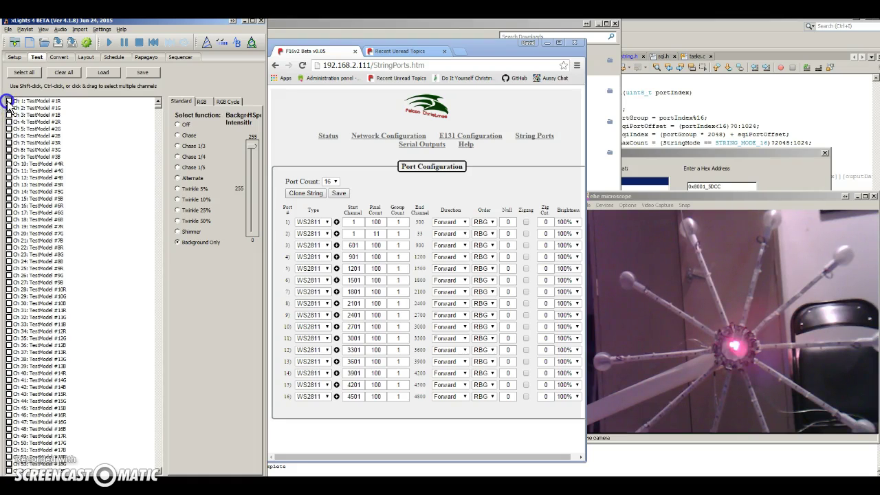
{"action": "left_click", "coordinate": [9, 102]}
{"action": "left_click", "coordinate": [9, 108]}
{"action": "left_click", "coordinate": [10, 108]}
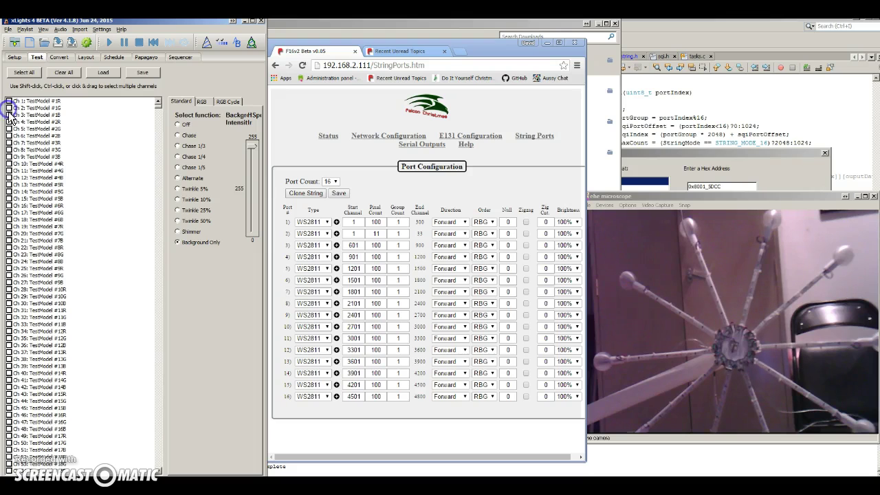
{"action": "left_click", "coordinate": [9, 116]}
{"action": "left_click", "coordinate": [9, 115]}
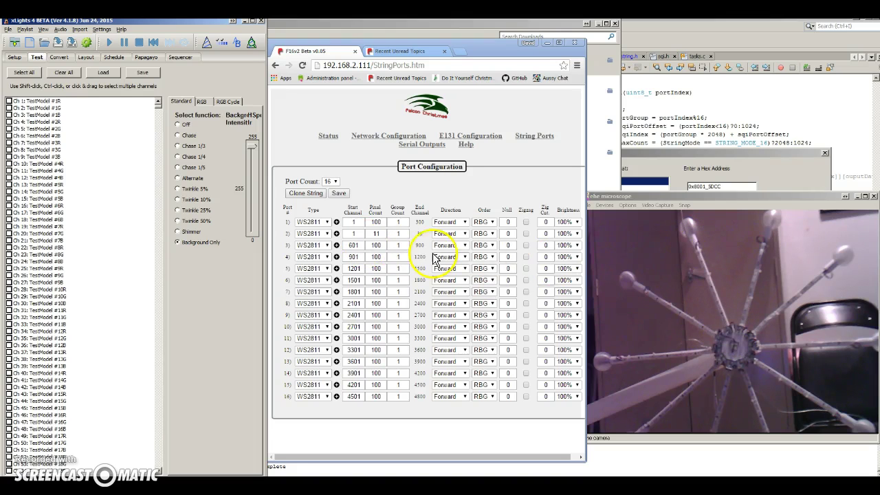
In the browser's port configuration, add a second string under port 2 with a pixel count of 12, and save.
{"action": "left_click", "coordinate": [336, 234]}
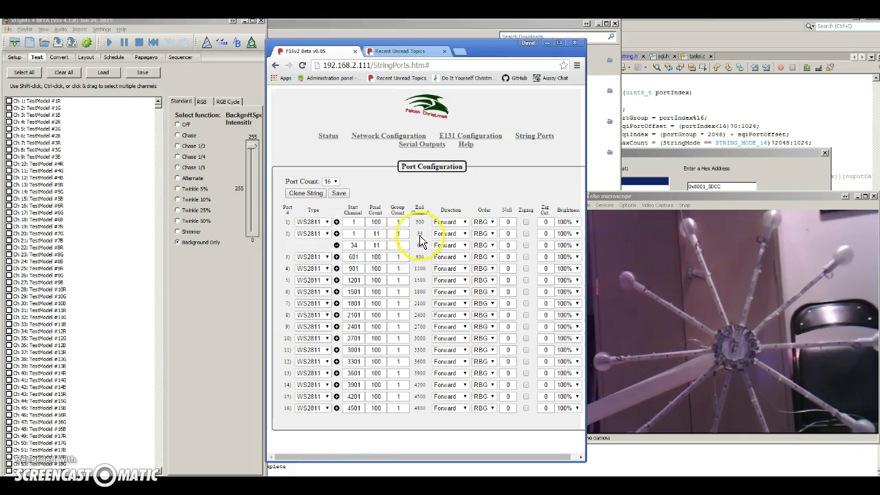
{"action": "left_click", "coordinate": [383, 245]}
{"action": "key", "text": "BackSpace"}
{"action": "type", "text": "2"}
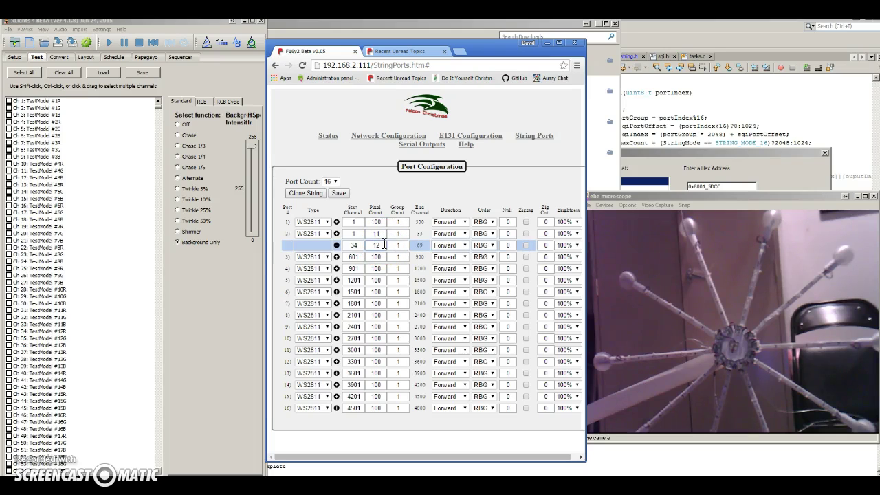
{"action": "left_click", "coordinate": [337, 193]}
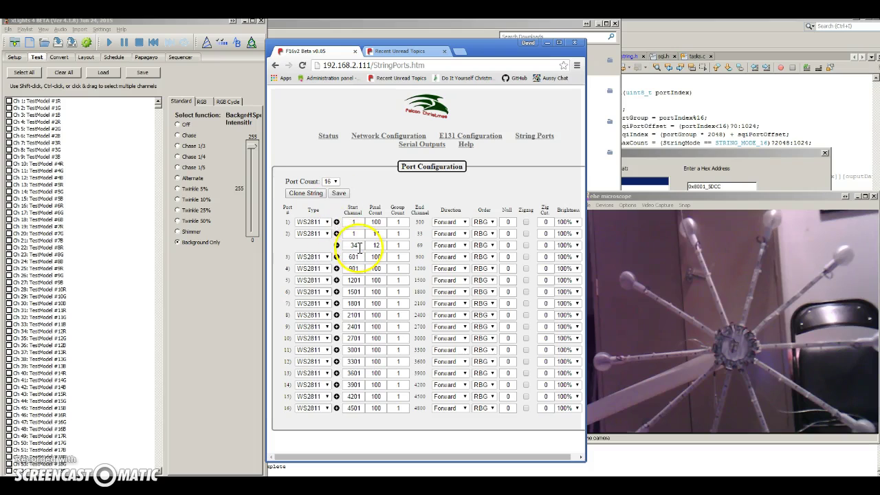
In xLights, switch test channels 34, 35 and 36 on and off in turn to check the second string's colours.
{"action": "left_click", "coordinate": [9, 331]}
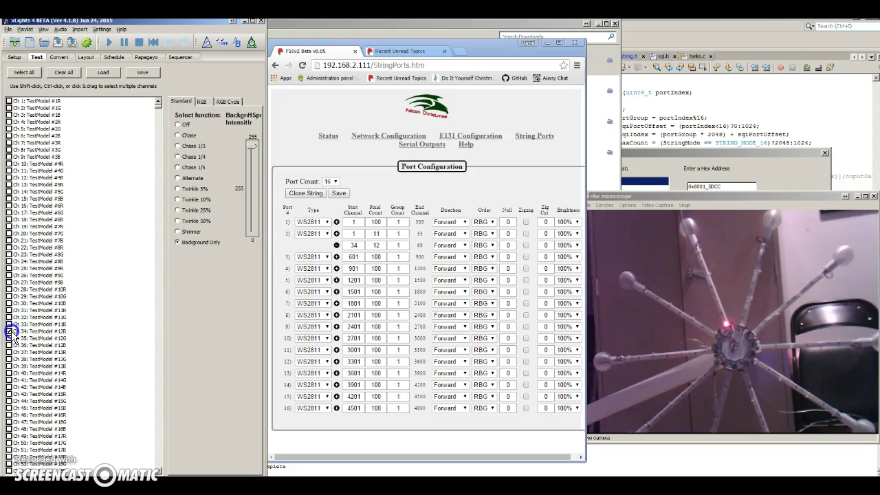
{"action": "left_click", "coordinate": [10, 338]}
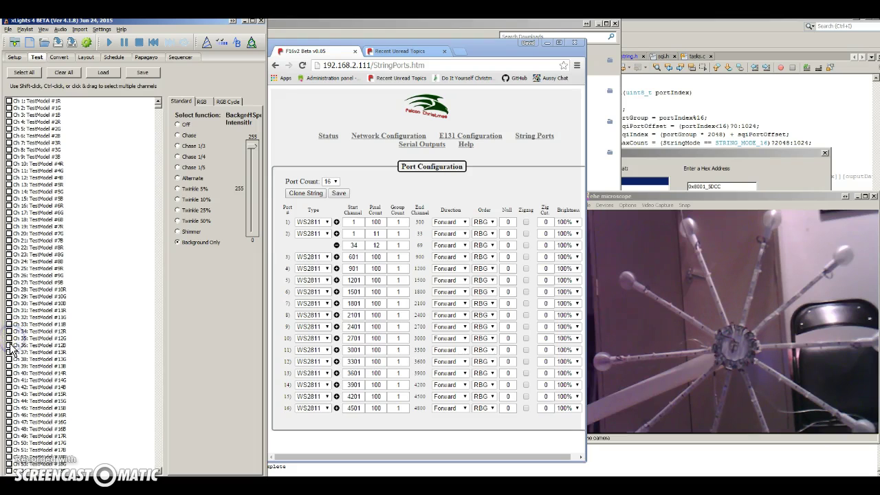
{"action": "left_click", "coordinate": [10, 345]}
{"action": "left_click", "coordinate": [11, 351]}
{"action": "left_click", "coordinate": [286, 278]}
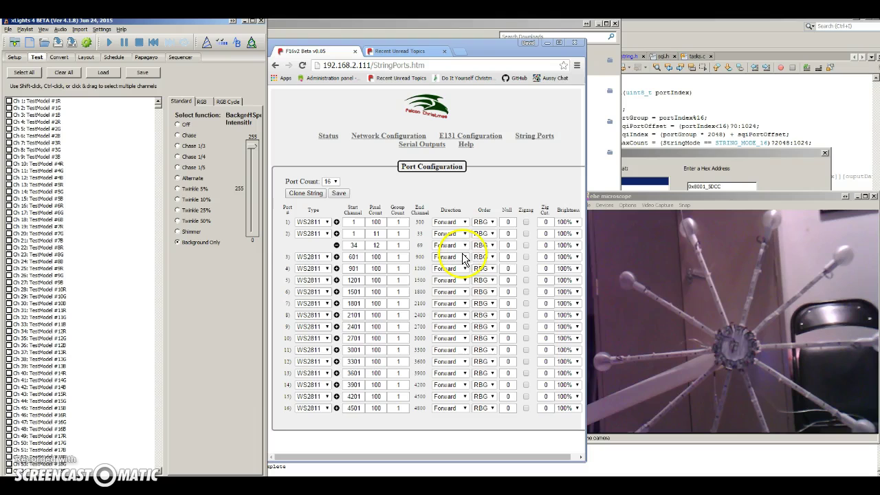
In the browser, set the colour order of port 2's second string to RGB and save the port configuration.
{"action": "left_click", "coordinate": [492, 246]}
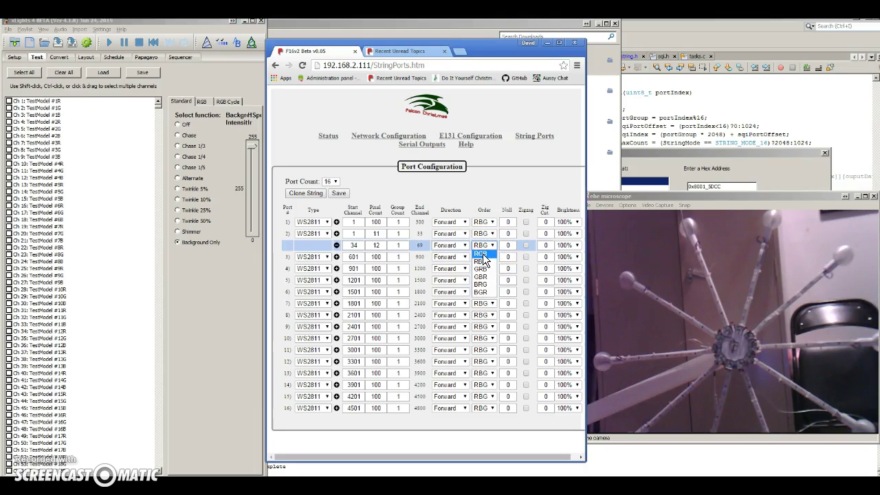
{"action": "left_click", "coordinate": [482, 253]}
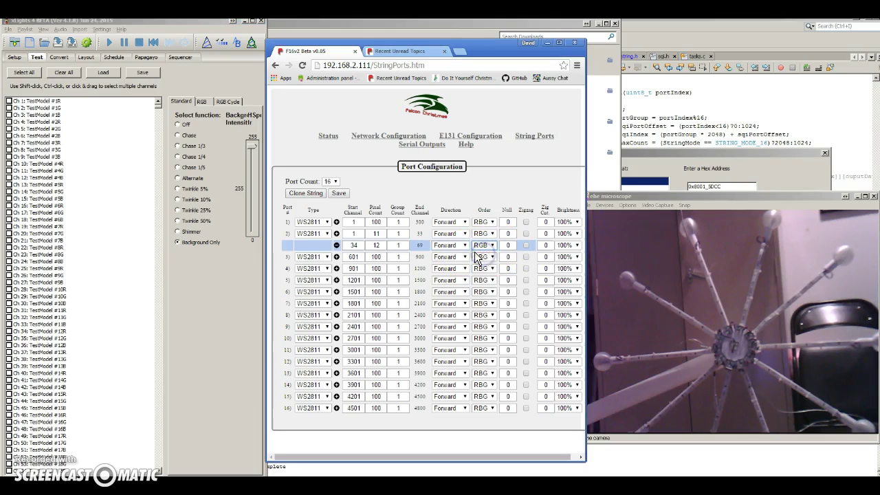
{"action": "left_click", "coordinate": [339, 194]}
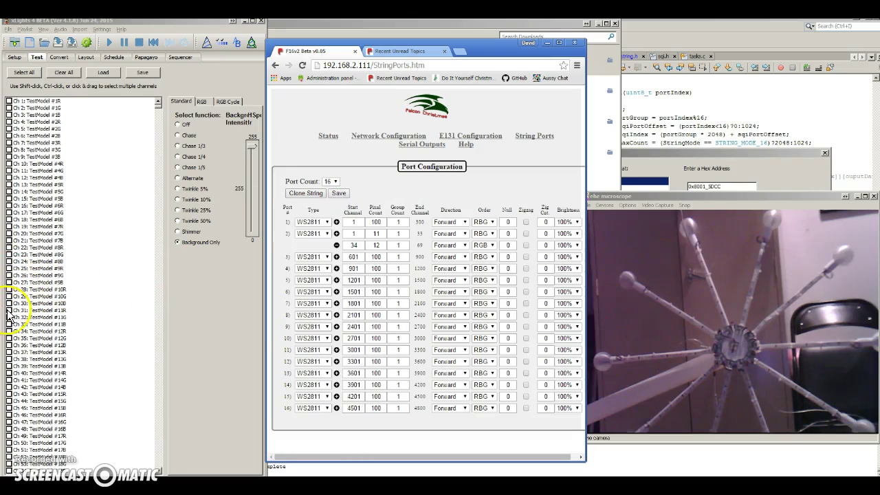
In xLights, retest the second string's colours by switching its first pixel's channels, from channel 34 to 36, on and off.
{"action": "left_click", "coordinate": [10, 336]}
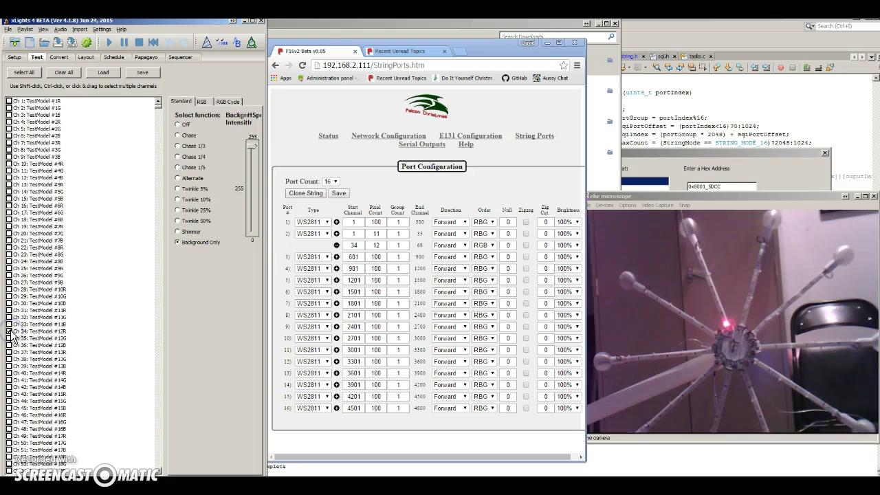
{"action": "left_click", "coordinate": [9, 345]}
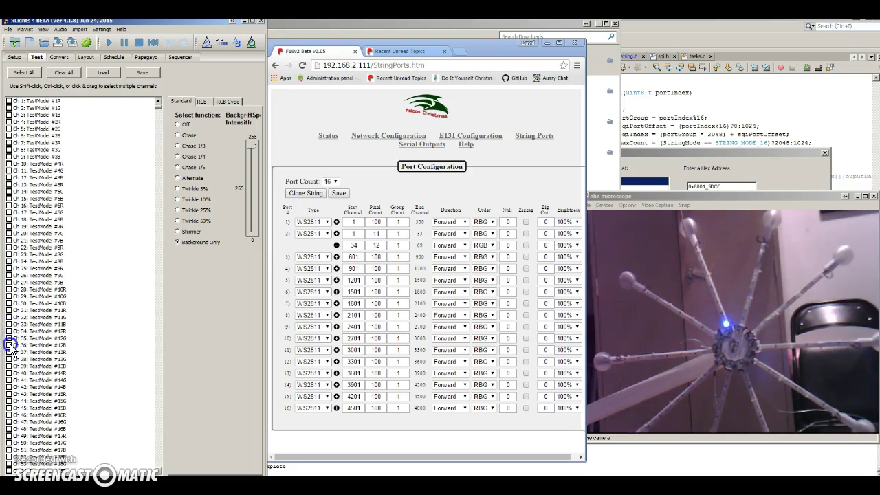
{"action": "left_click", "coordinate": [10, 345]}
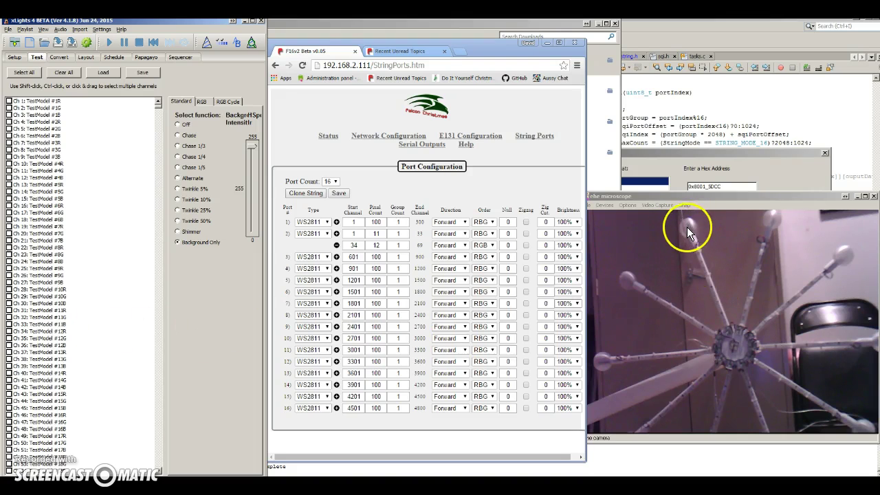
In the browser, add a third string under port 2 with a pixel count of 3 and RGB order, and save.
{"action": "left_click", "coordinate": [336, 234]}
{"action": "left_click", "coordinate": [356, 257]}
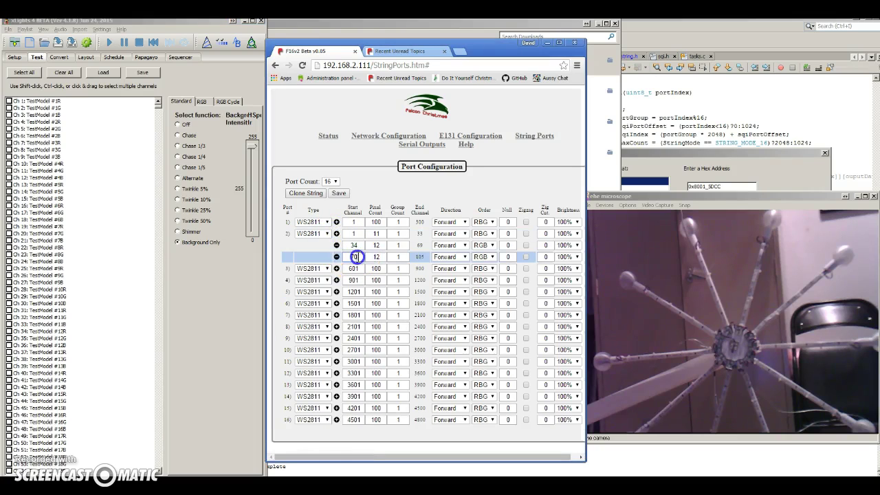
{"action": "double_click", "coordinate": [385, 257]}
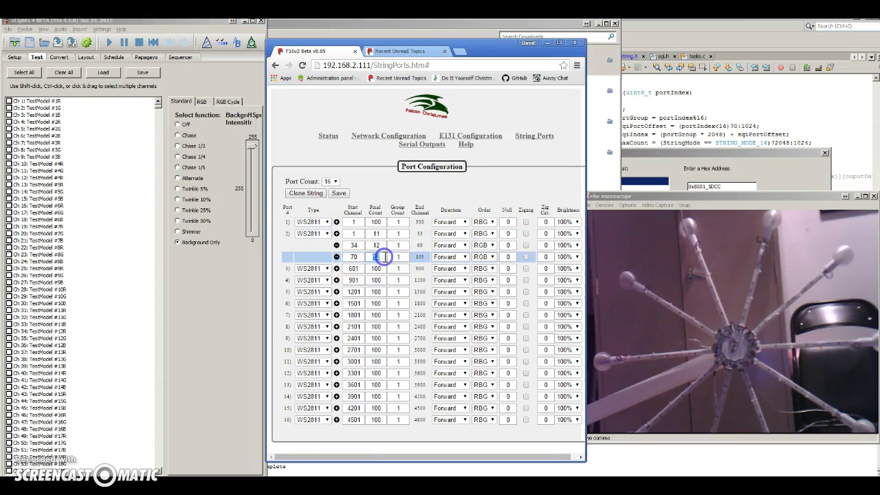
{"action": "type", "text": "3"}
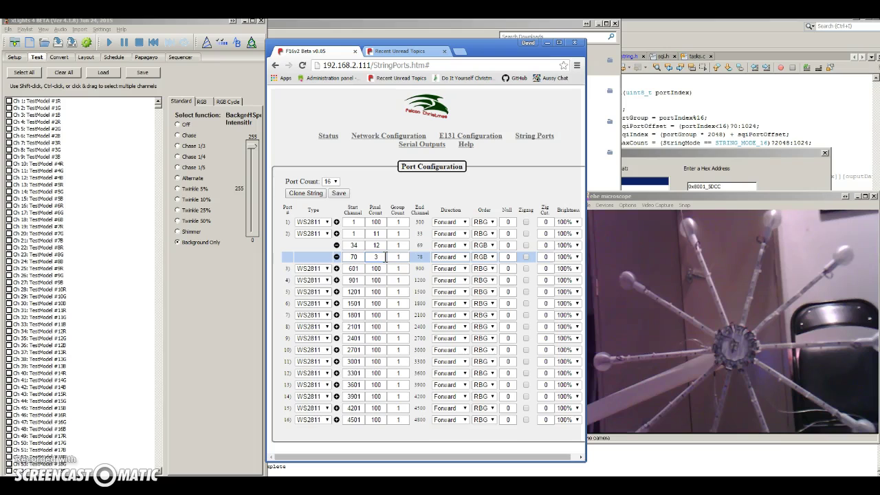
{"action": "left_click", "coordinate": [491, 256]}
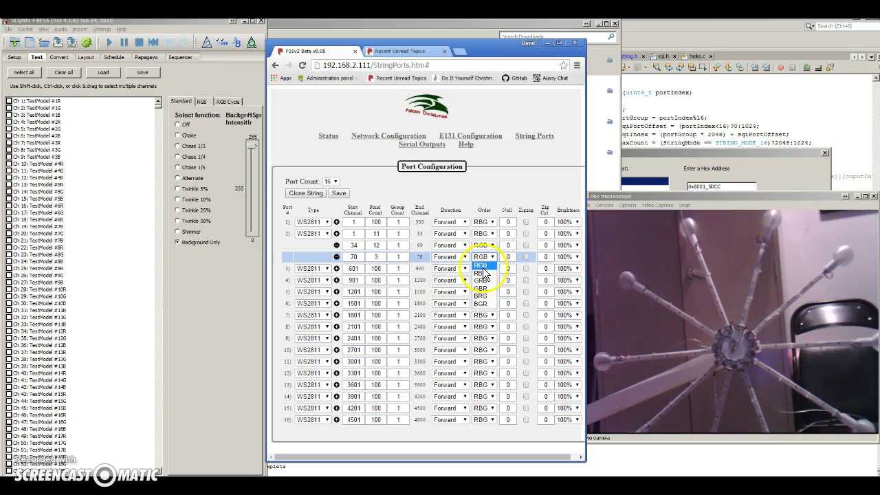
{"action": "left_click", "coordinate": [482, 264]}
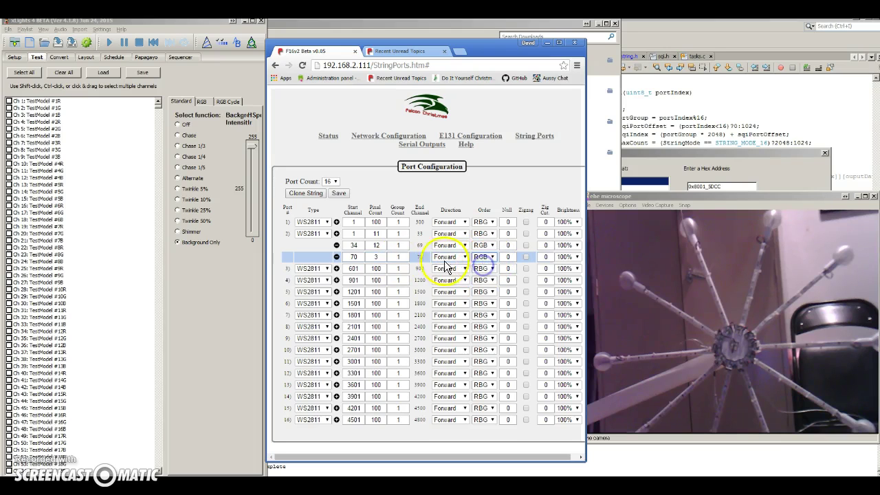
{"action": "left_click", "coordinate": [337, 192]}
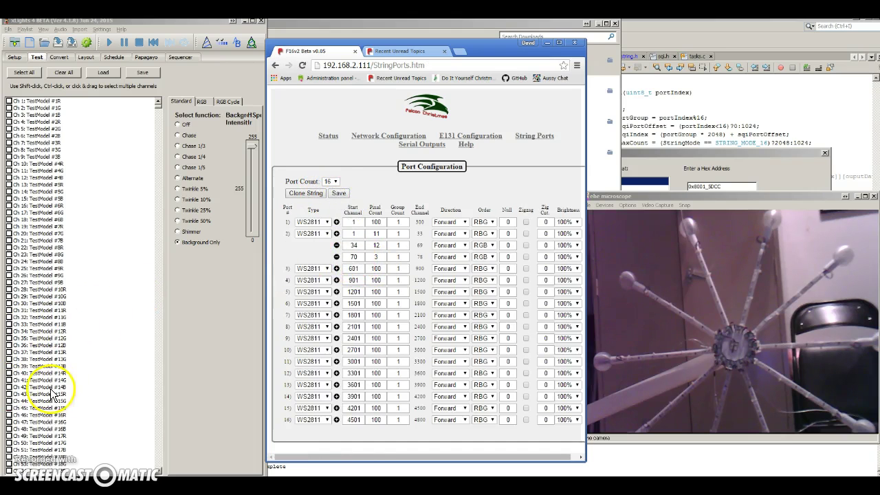
In xLights, switch test channels 70, 71 and 72 on and off in turn to check the third string's colours.
{"action": "left_click", "coordinate": [51, 387]}
{"action": "scroll", "coordinate": [48, 399], "scroll_direction": "down", "scroll_amount": 6}
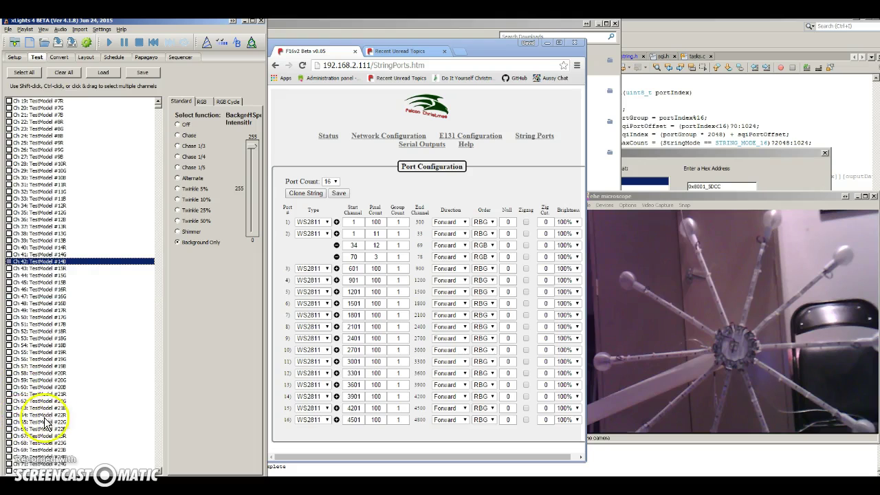
{"action": "scroll", "coordinate": [46, 423], "scroll_direction": "down", "scroll_amount": 4}
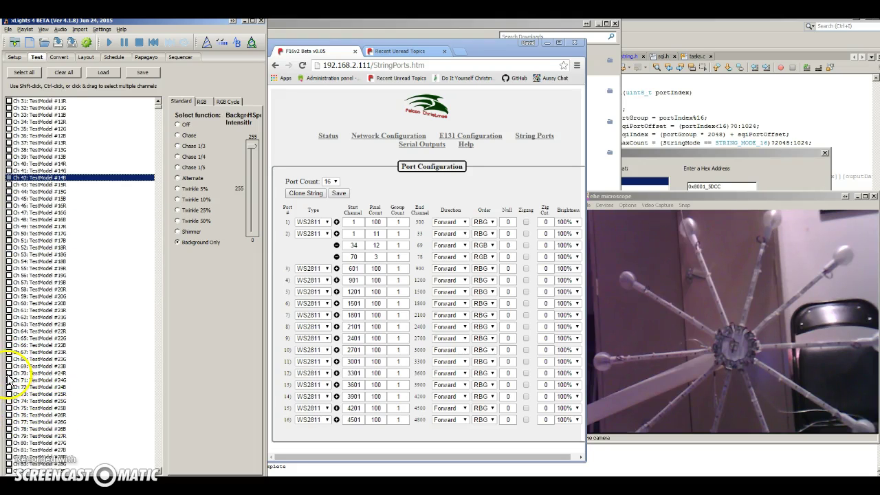
{"action": "left_click", "coordinate": [8, 373]}
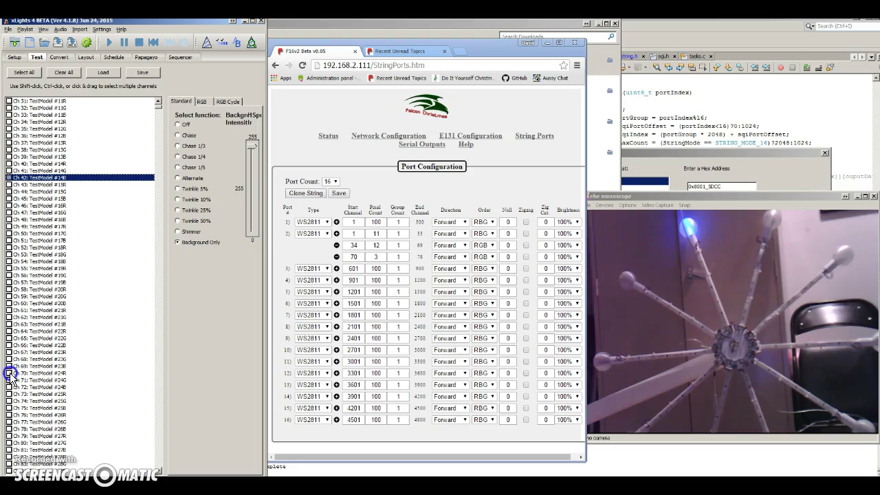
{"action": "left_click", "coordinate": [9, 379]}
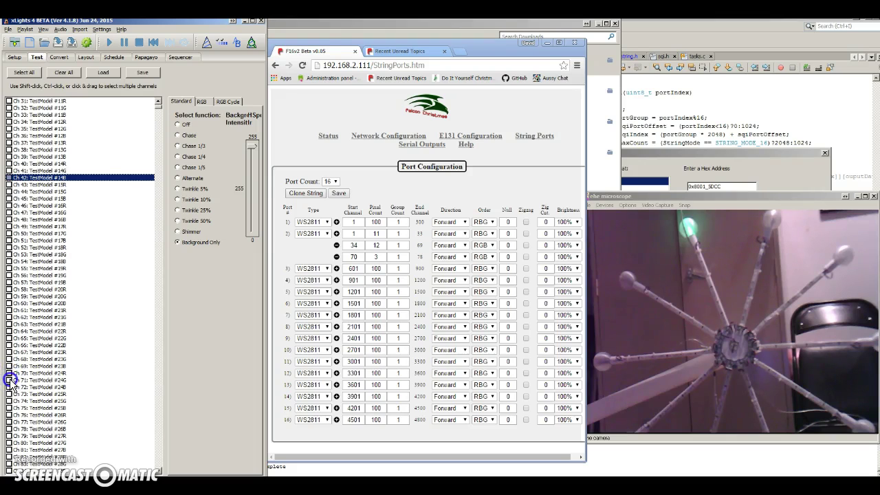
{"action": "left_click", "coordinate": [9, 387]}
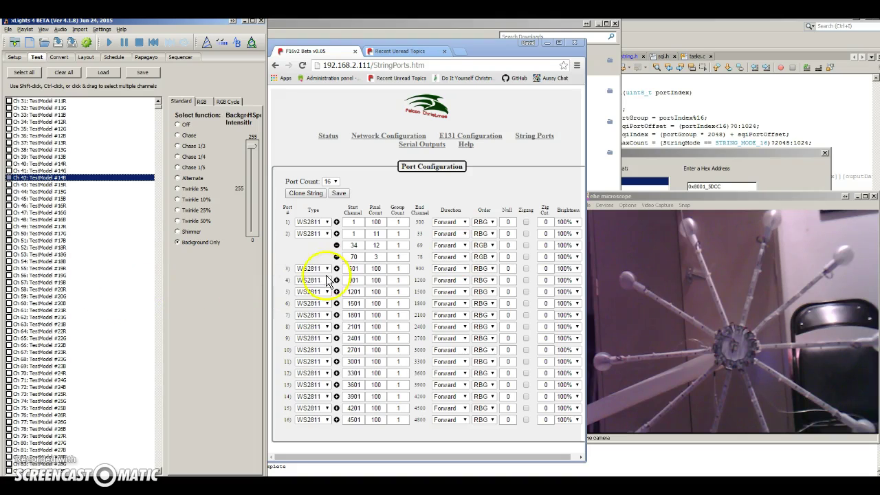
Repeat the colour check of the third string's first pixel on channels 70 to 72.
{"action": "left_click", "coordinate": [9, 373]}
{"action": "left_click", "coordinate": [9, 373]}
{"action": "left_click", "coordinate": [9, 380]}
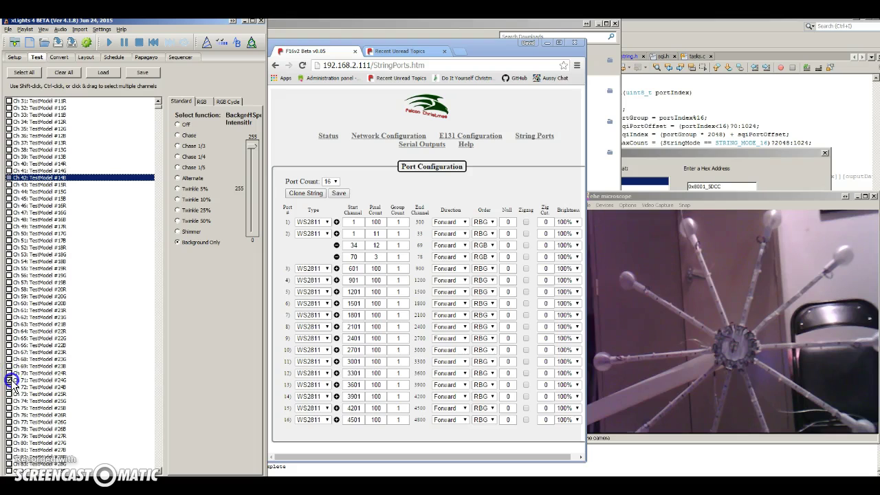
{"action": "left_click", "coordinate": [9, 379]}
{"action": "left_click", "coordinate": [9, 387]}
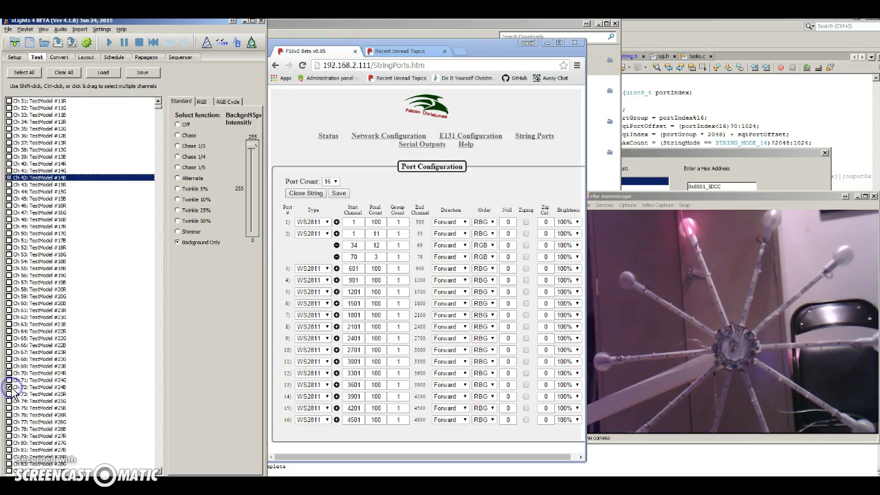
{"action": "left_click", "coordinate": [9, 386]}
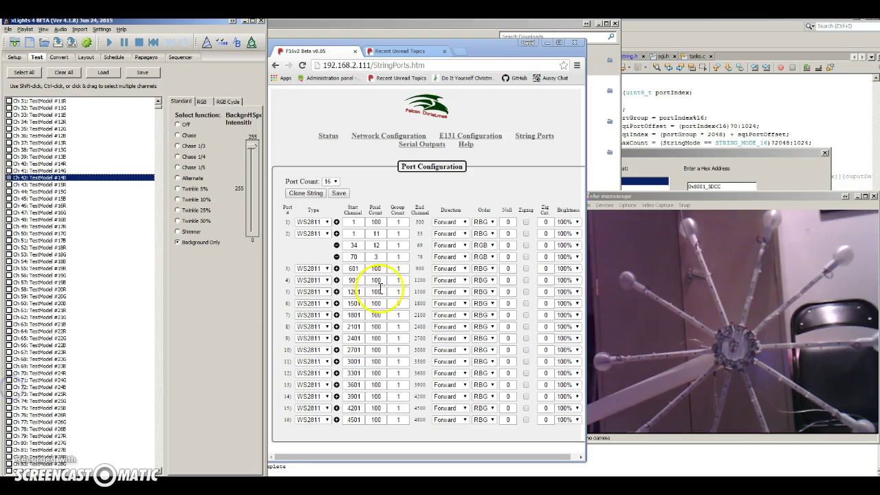
In the browser, set the colour order of port 2's third string to BGR and save the port configuration.
{"action": "left_click", "coordinate": [490, 257]}
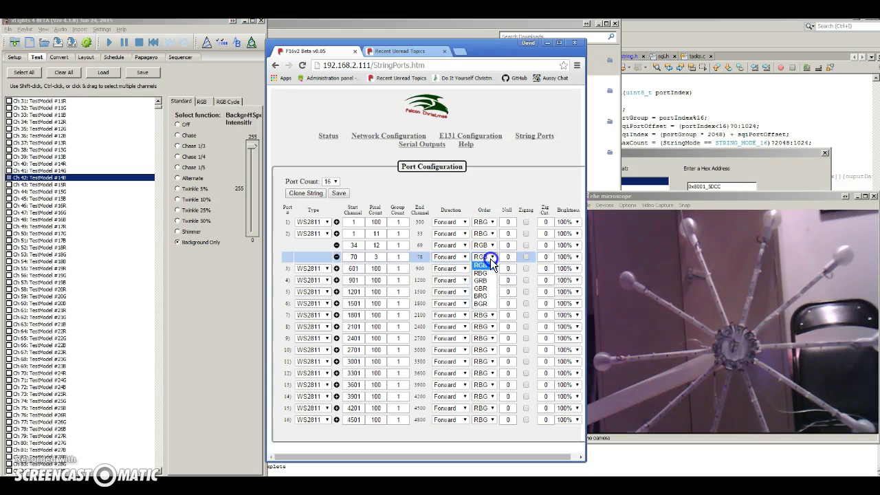
{"action": "left_click", "coordinate": [479, 303]}
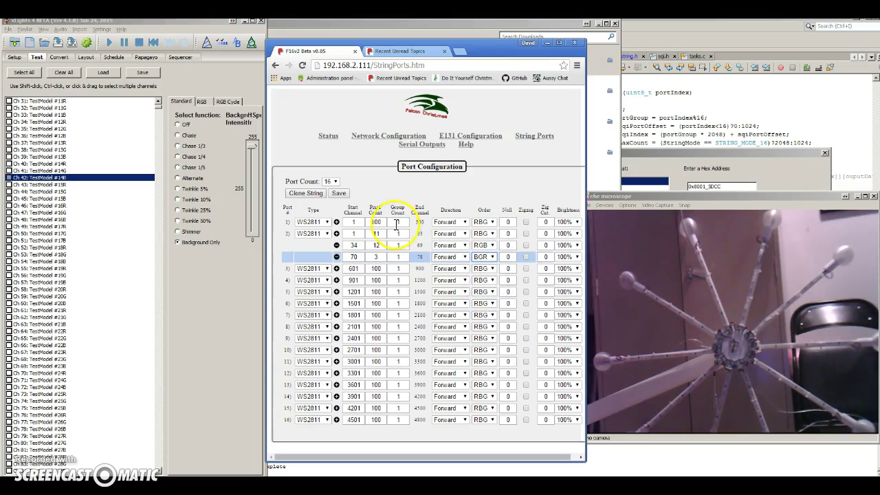
{"action": "left_click", "coordinate": [339, 195]}
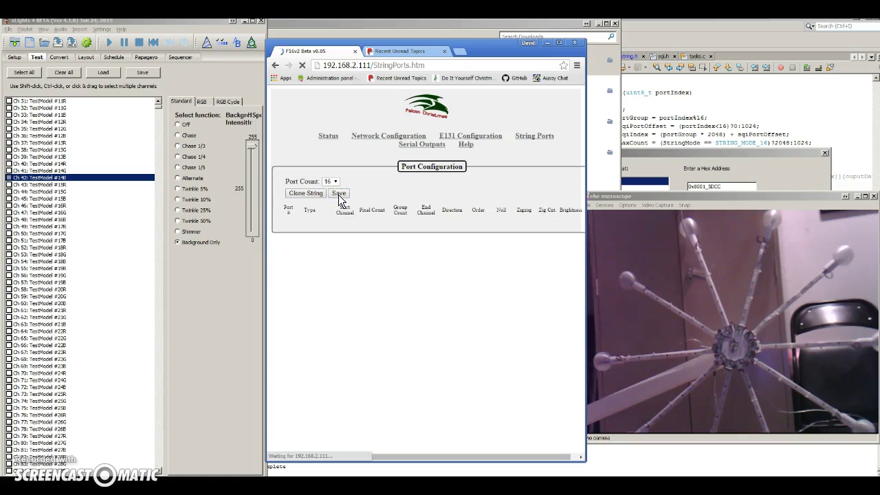
In xLights, retest the third string's colours by switching channels 70, 71 and 72 on and off.
{"action": "left_click", "coordinate": [9, 373]}
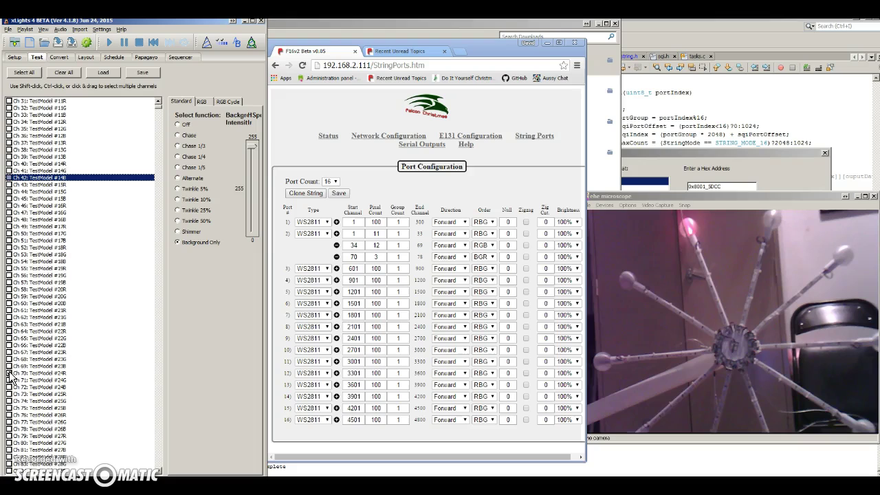
{"action": "left_click", "coordinate": [8, 380]}
{"action": "left_click", "coordinate": [8, 380]}
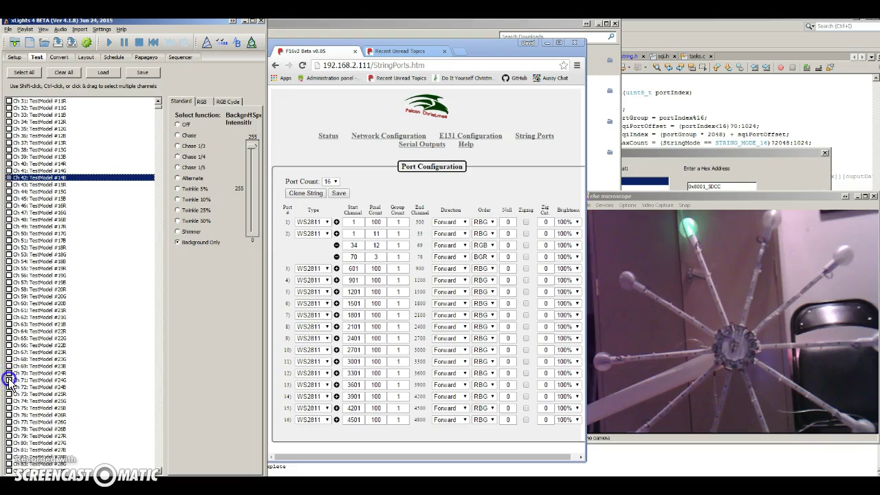
{"action": "left_click", "coordinate": [10, 390]}
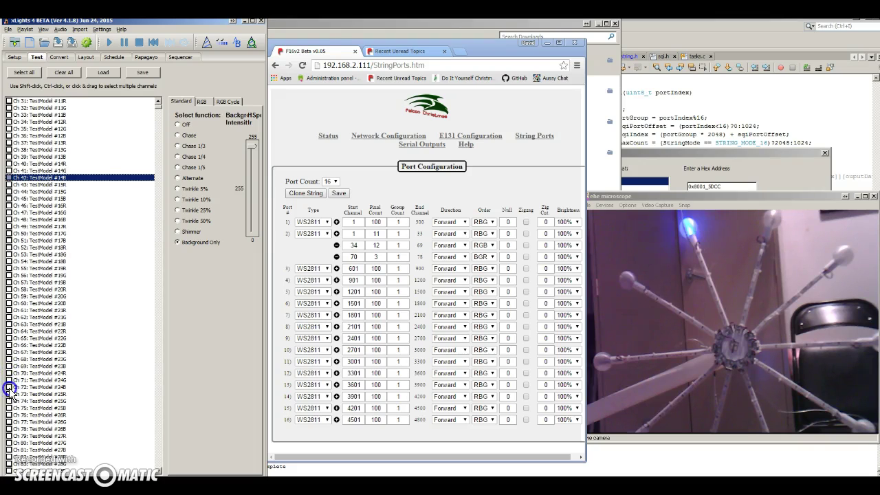
{"action": "left_click", "coordinate": [11, 390]}
In the browser, save a group count of 3 for port 2's third string, and retest channels 70 to 72 in xLights.
{"action": "left_click", "coordinate": [399, 256]}
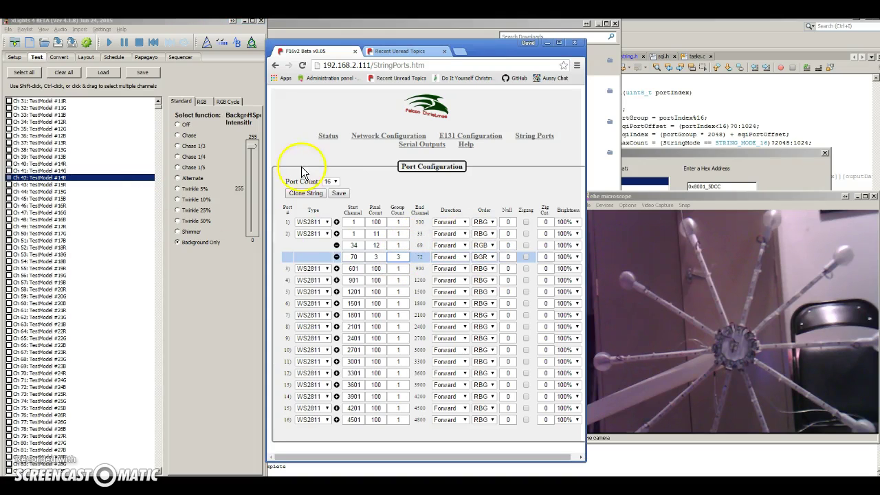
{"action": "left_click", "coordinate": [335, 194]}
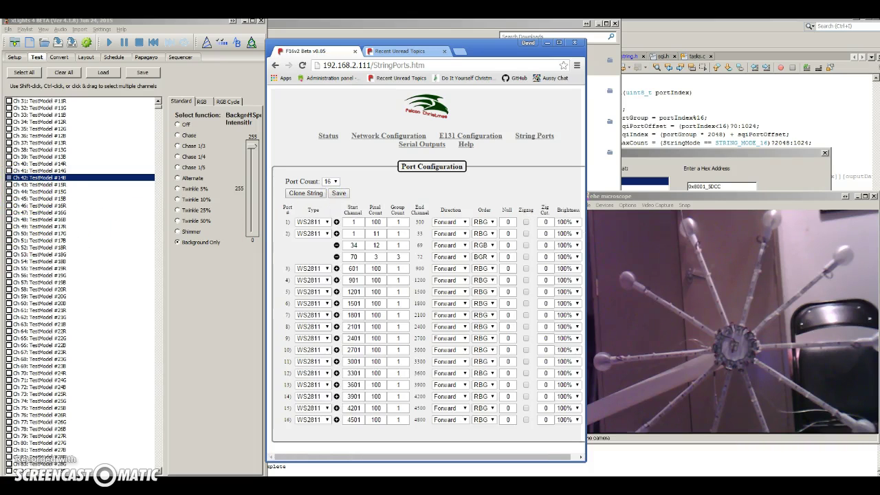
{"action": "left_click", "coordinate": [10, 374]}
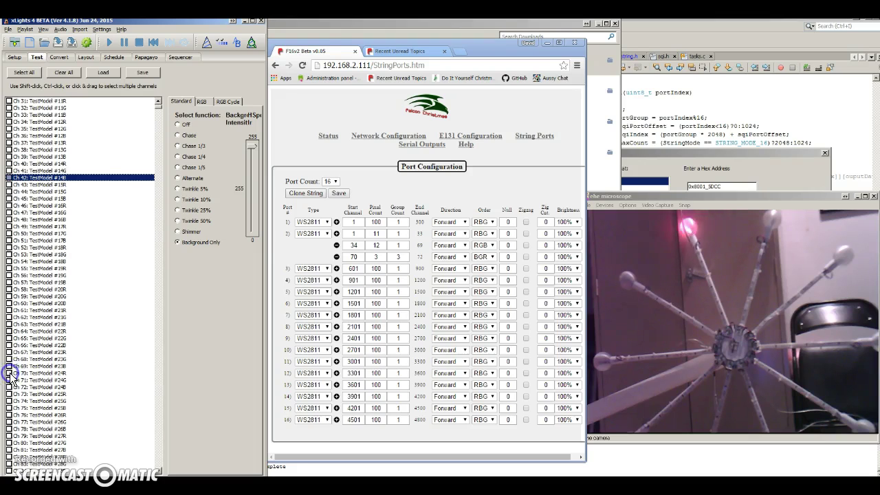
{"action": "left_click", "coordinate": [9, 380]}
{"action": "left_click", "coordinate": [9, 387]}
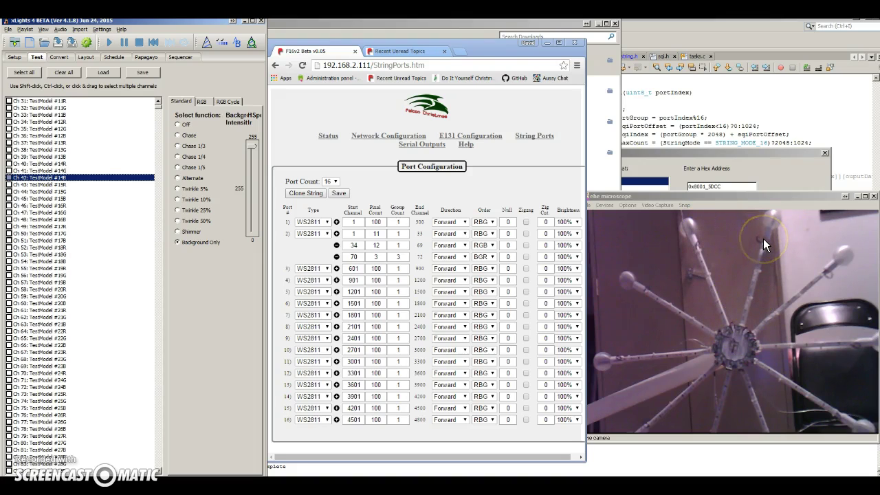
In the browser, add a fourth string under port 2 with a pixel count of 12, group count of 1 and RGB order.
{"action": "left_click", "coordinate": [337, 234]}
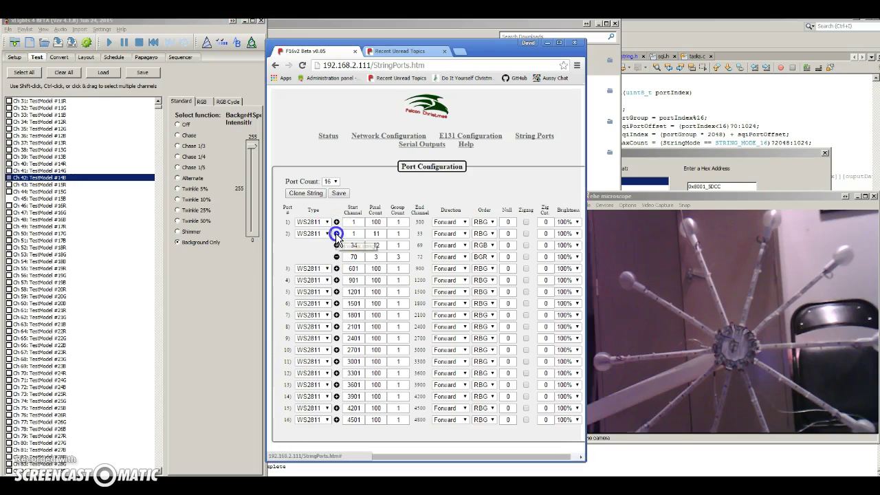
{"action": "left_click", "coordinate": [376, 268]}
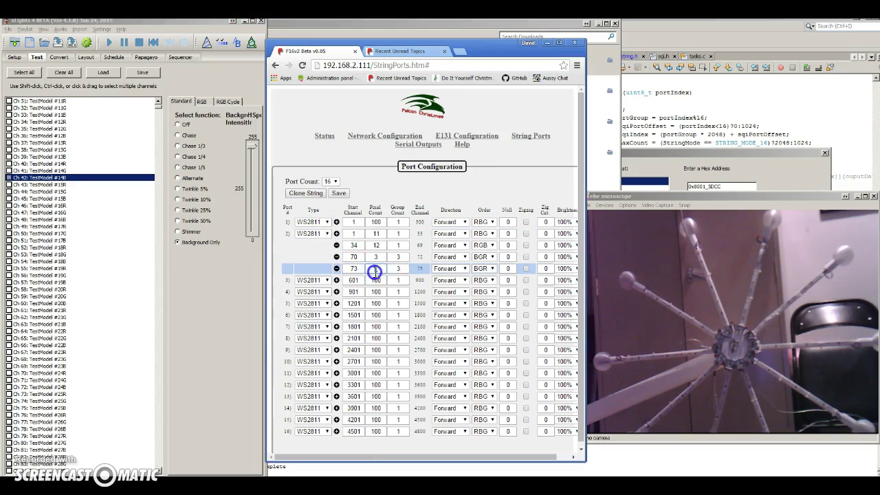
{"action": "type", "text": "12"}
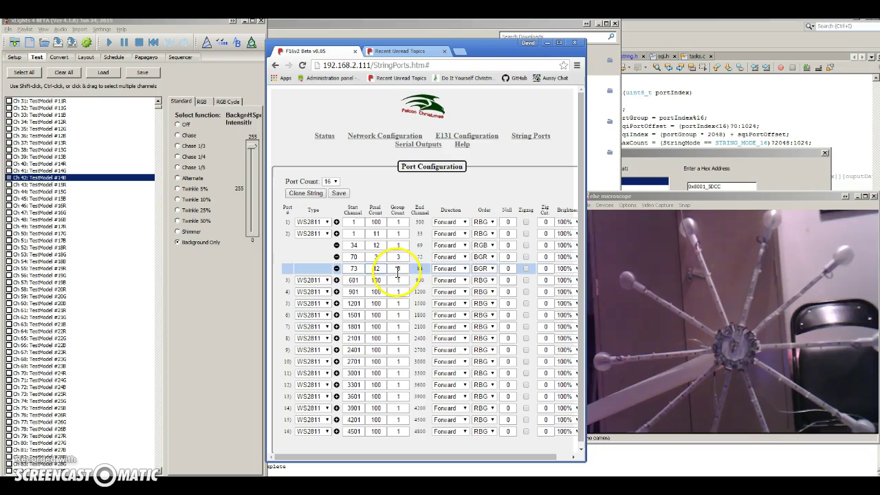
{"action": "double_click", "coordinate": [399, 268]}
{"action": "type", "text": "1"}
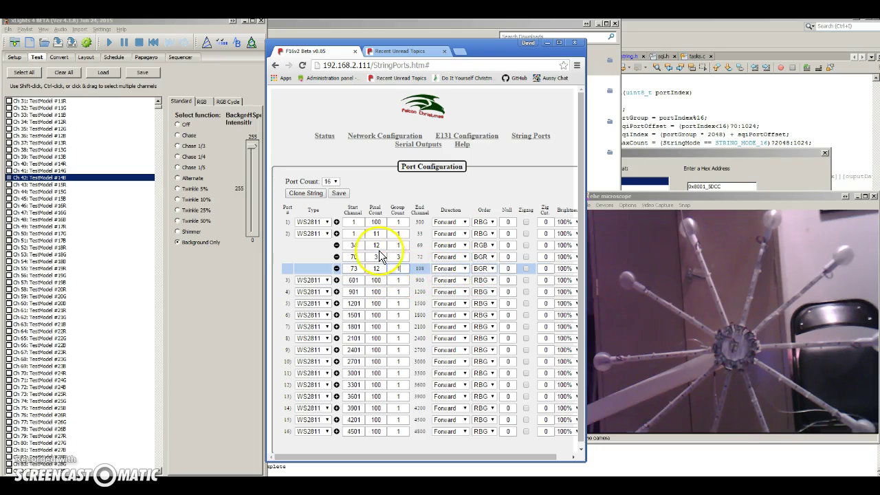
{"action": "left_click", "coordinate": [483, 268]}
{"action": "left_click", "coordinate": [484, 282]}
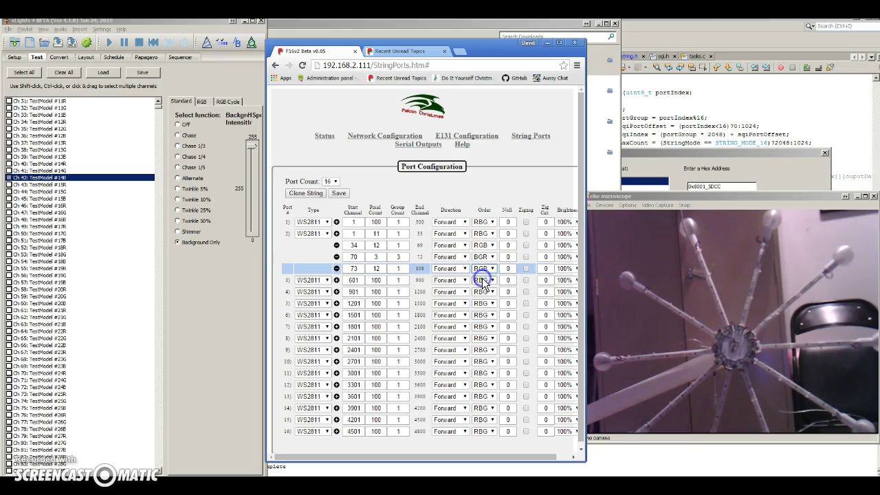
Add a fifth string under port 2 with pixel count 3, group count 3 and BGR order, and save the port configuration.
{"action": "left_click", "coordinate": [336, 234]}
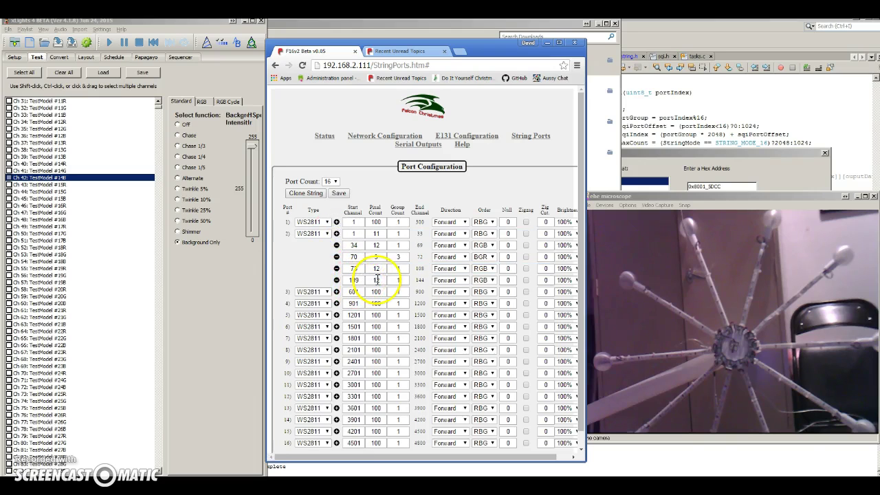
{"action": "double_click", "coordinate": [377, 280]}
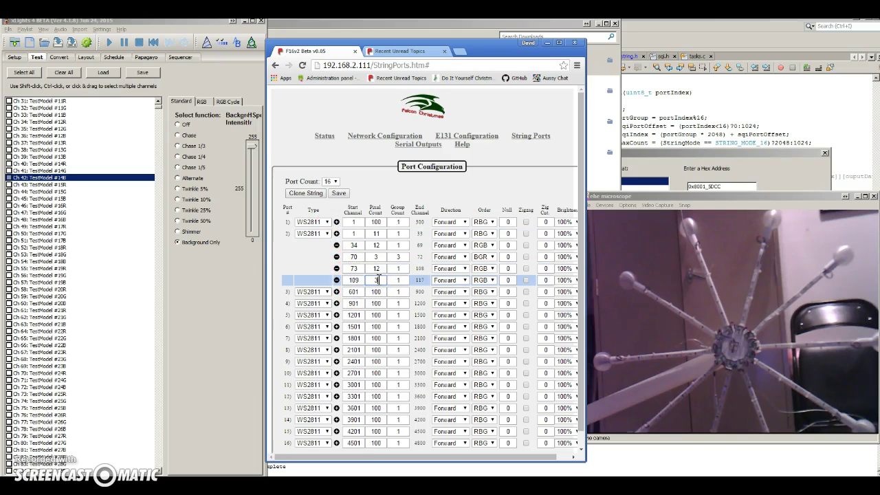
{"action": "type", "text": "3"}
{"action": "left_click", "coordinate": [403, 279]}
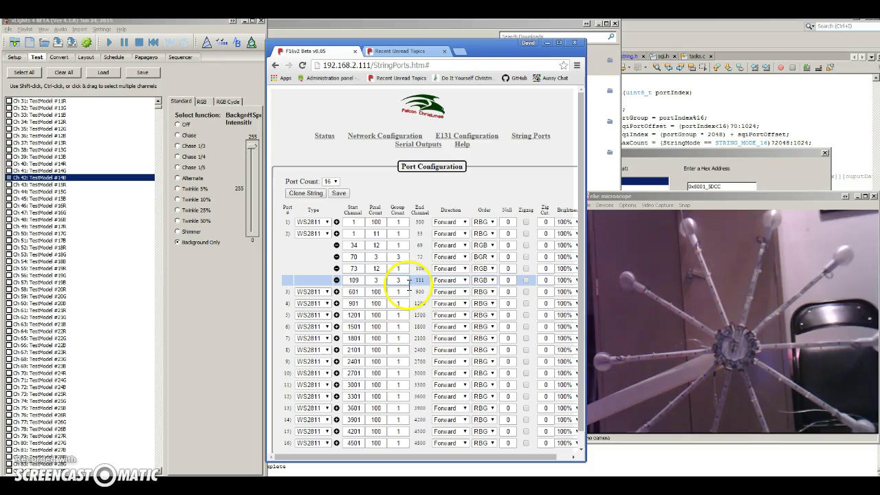
{"action": "left_click", "coordinate": [482, 280]}
{"action": "left_click", "coordinate": [480, 328]}
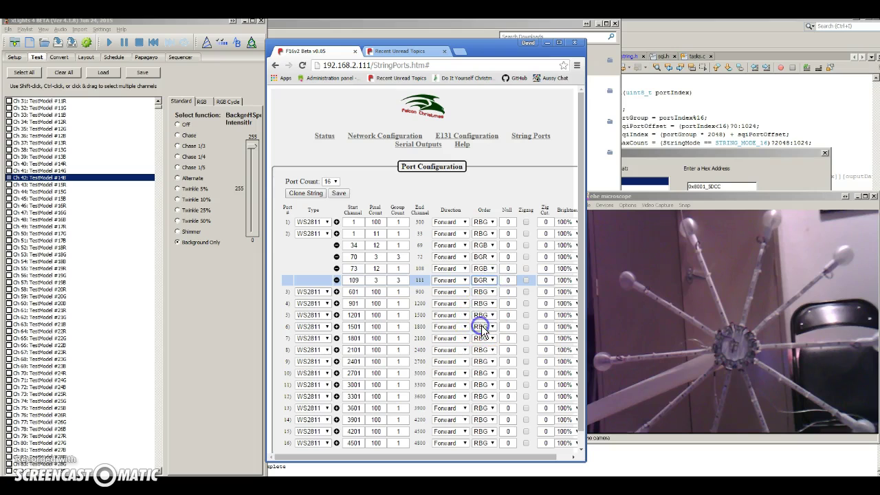
{"action": "left_click", "coordinate": [340, 194]}
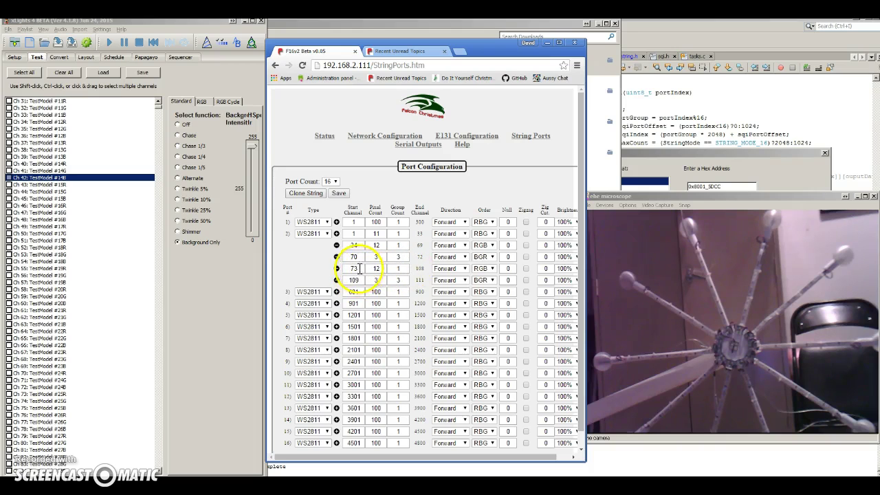
In xLights, test the fourth string's first and last channels by switching channels 73 and 108 on and off.
{"action": "left_click", "coordinate": [9, 394]}
{"action": "left_click", "coordinate": [9, 394]}
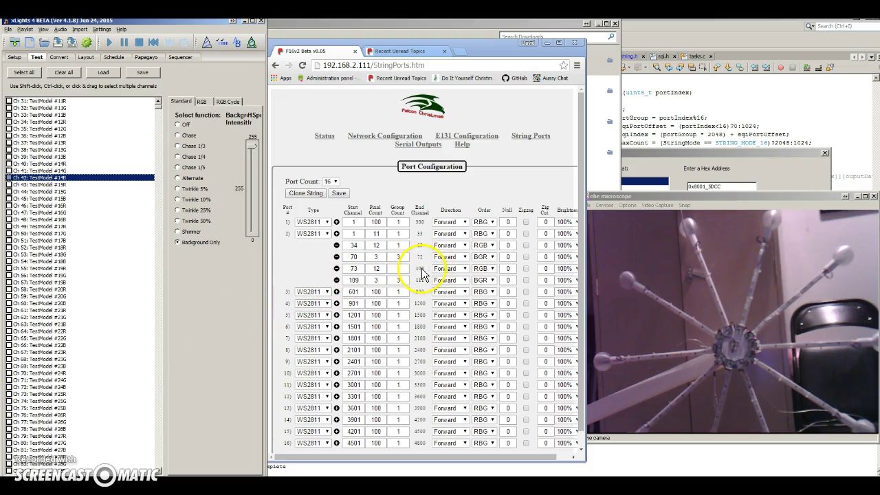
{"action": "left_click", "coordinate": [62, 415]}
{"action": "scroll", "coordinate": [63, 412], "scroll_direction": "down", "scroll_amount": 12}
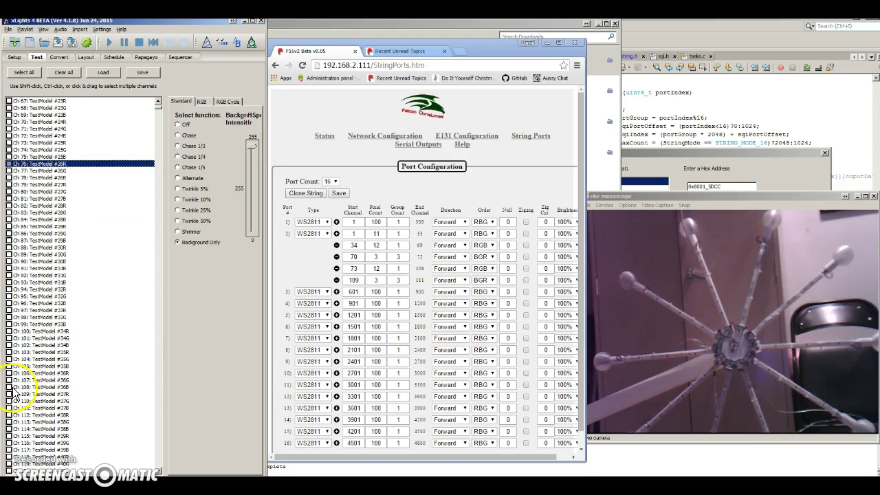
{"action": "left_click", "coordinate": [9, 387]}
{"action": "left_click", "coordinate": [9, 387]}
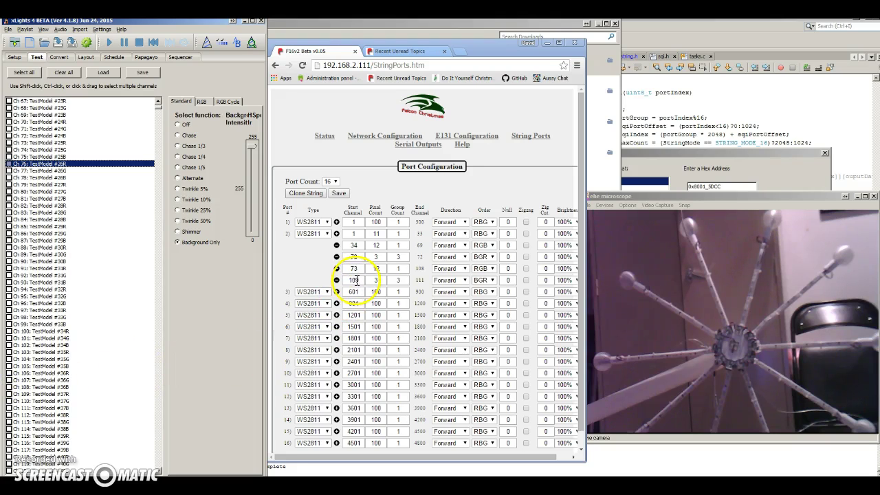
Check the fifth string's grouped pixels by switching test channels 109, 110 and 111 on and off in turn.
{"action": "left_click", "coordinate": [9, 394]}
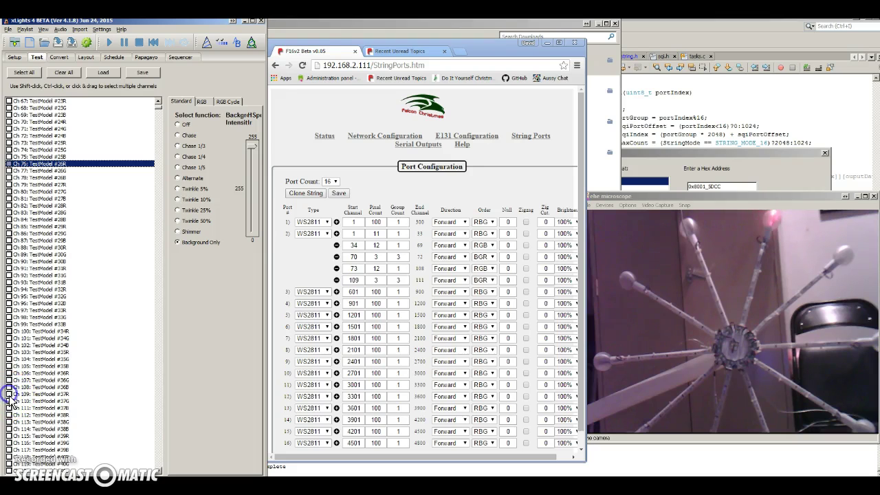
{"action": "left_click", "coordinate": [9, 401]}
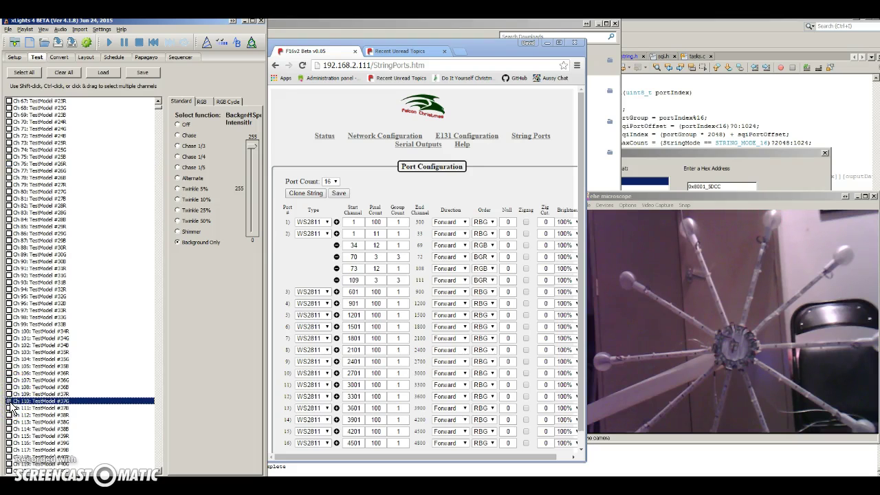
{"action": "left_click", "coordinate": [9, 408]}
{"action": "left_click", "coordinate": [9, 408]}
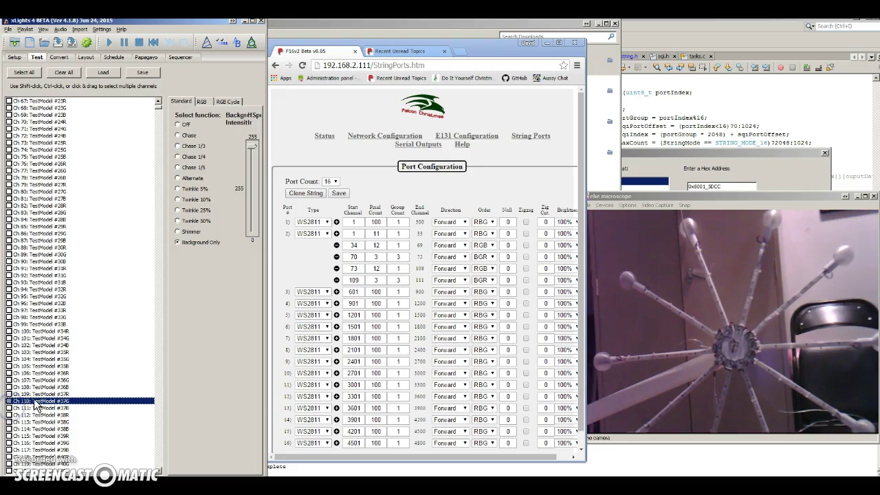